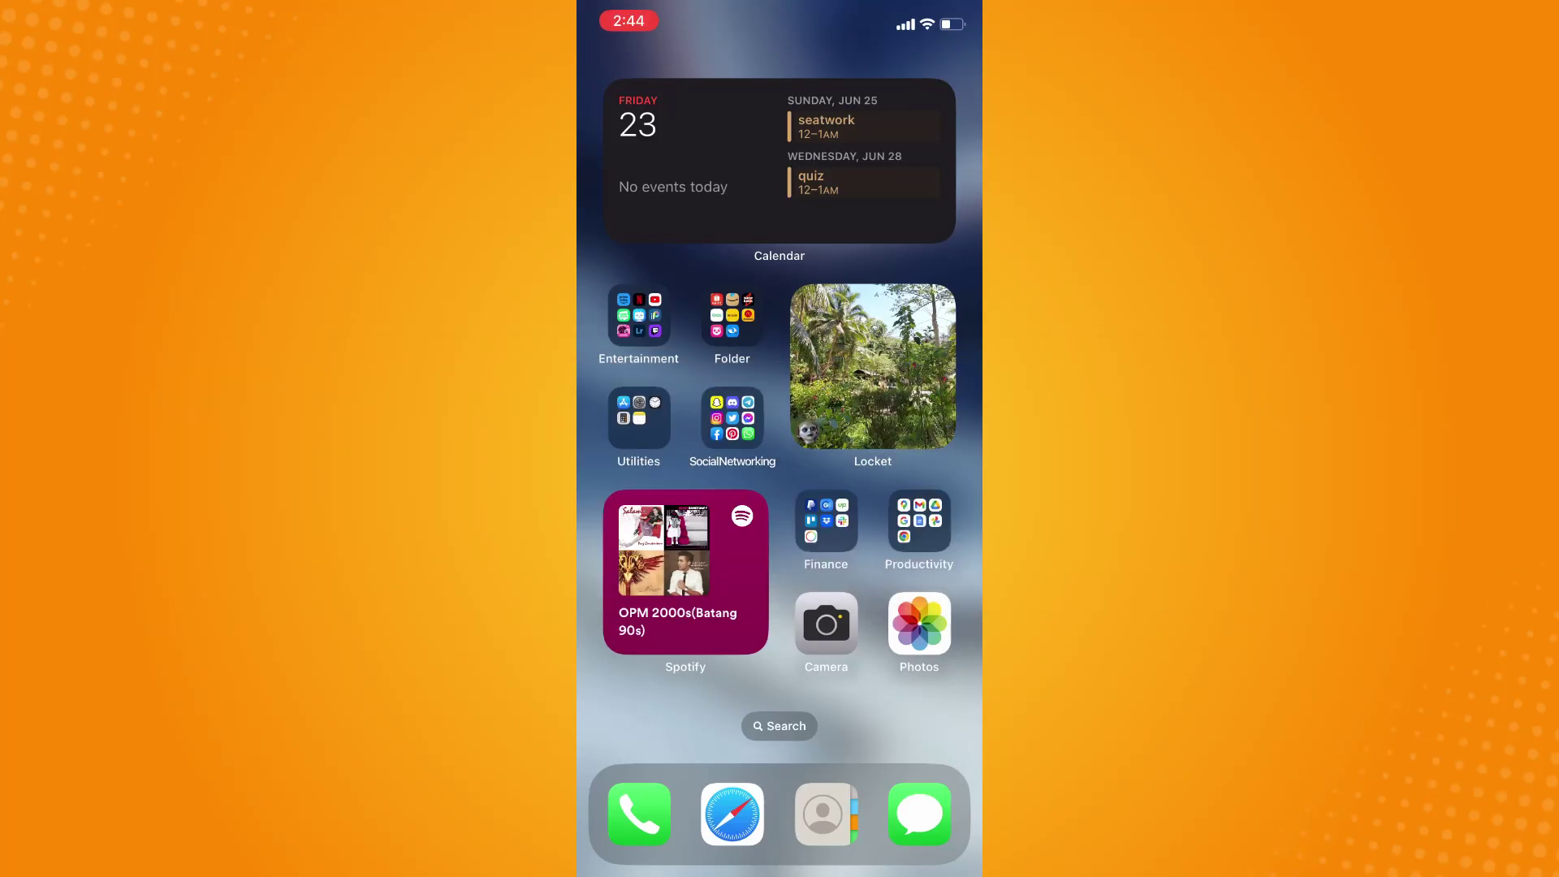
Launch Facebook from the Social Networking folder on the Home Screen.
{"action": "left_click", "coordinate": [732, 418]}
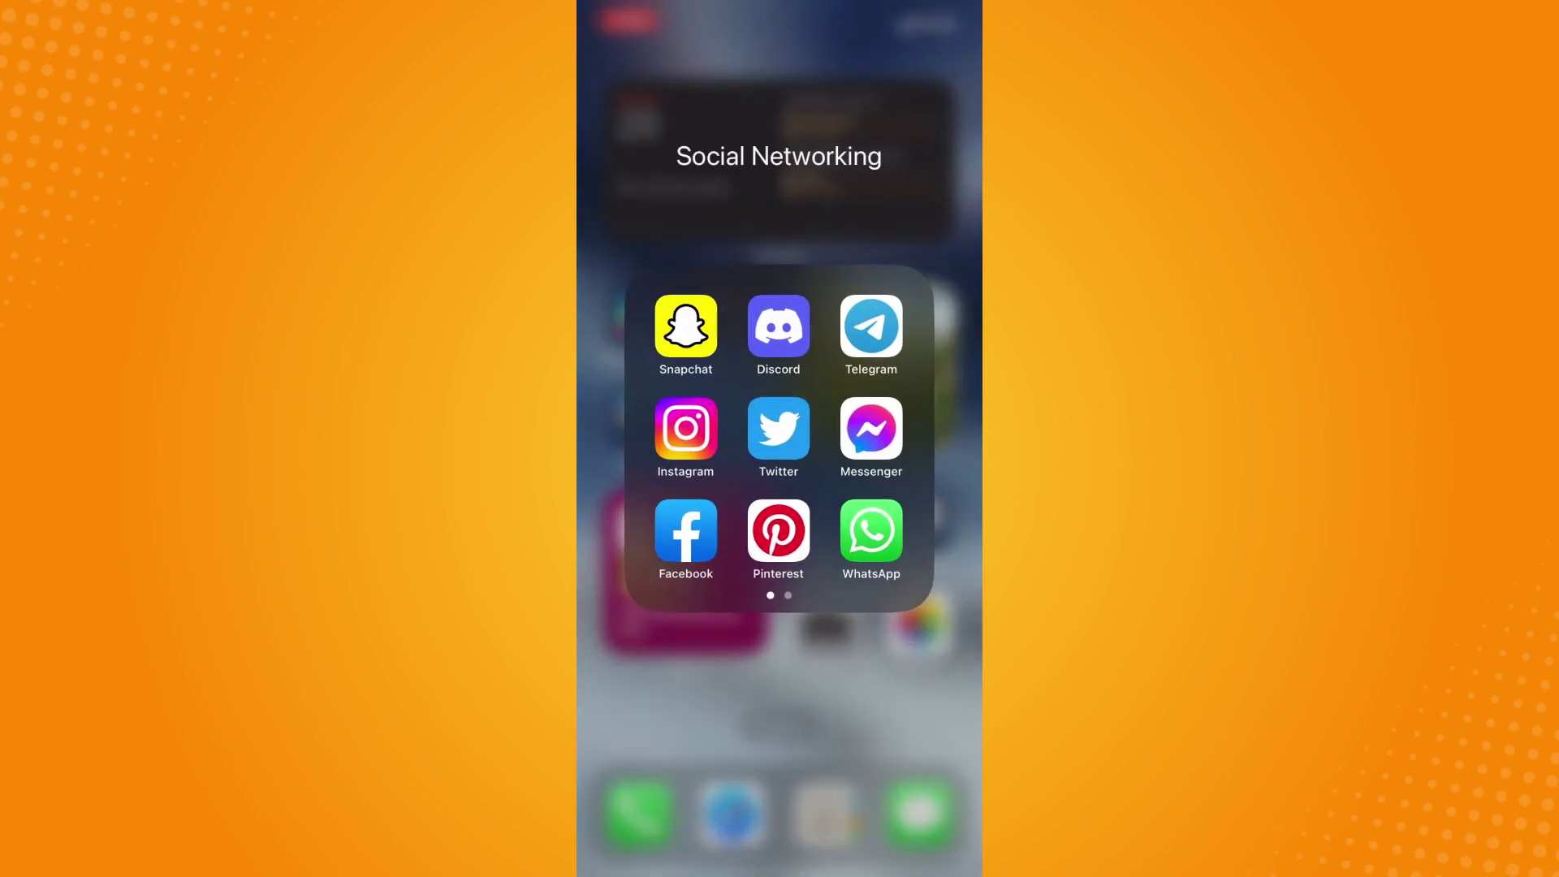
{"action": "left_click", "coordinate": [686, 532]}
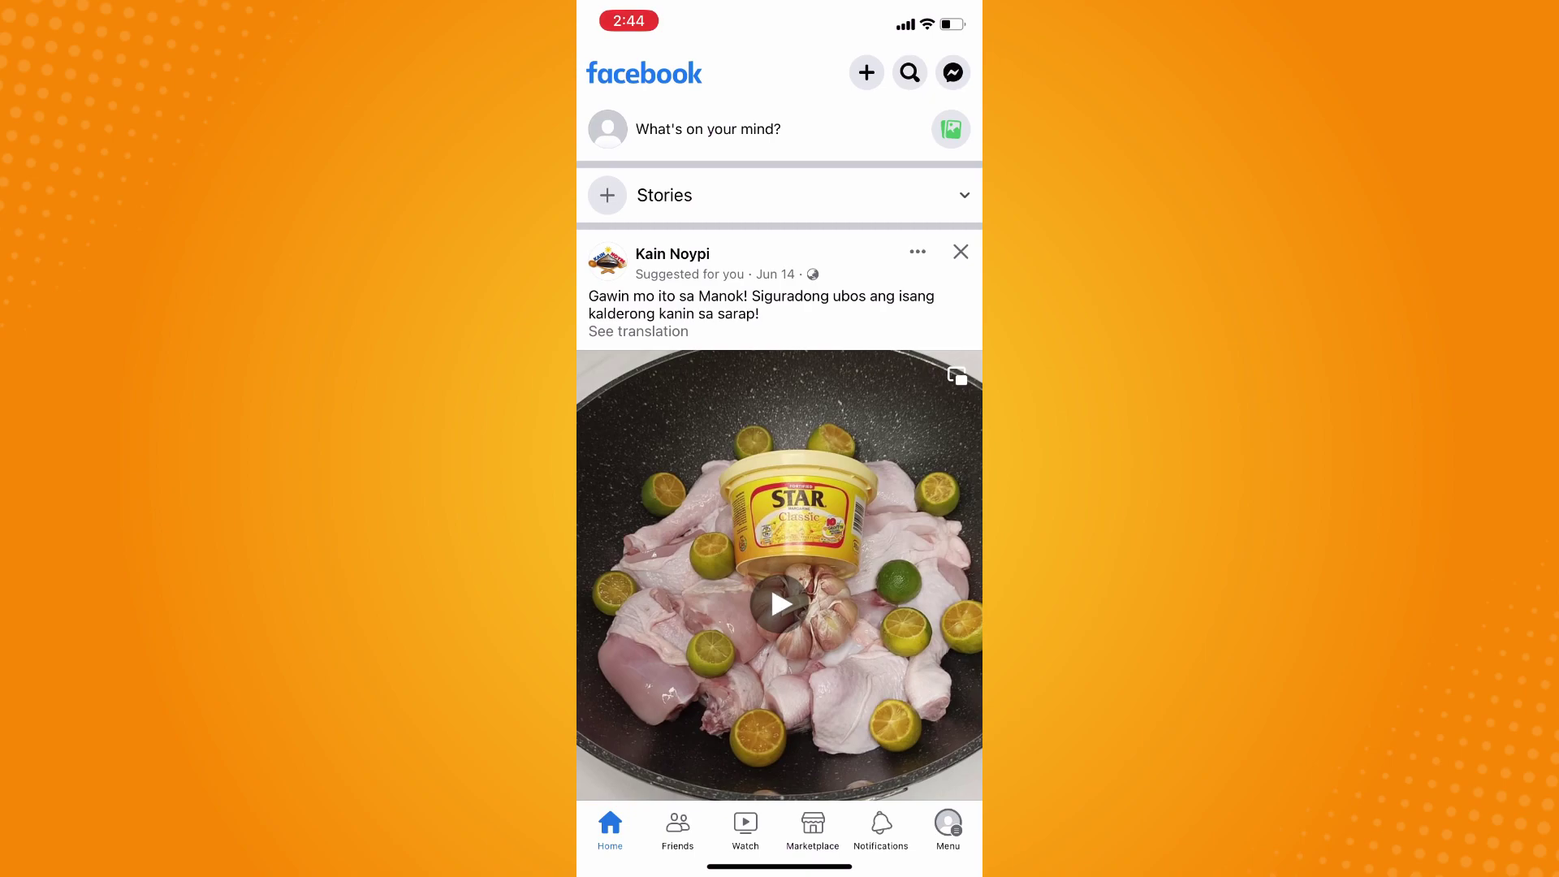
Go to Settings from the Menu's Settings & privacy section.
{"action": "left_click", "coordinate": [948, 829]}
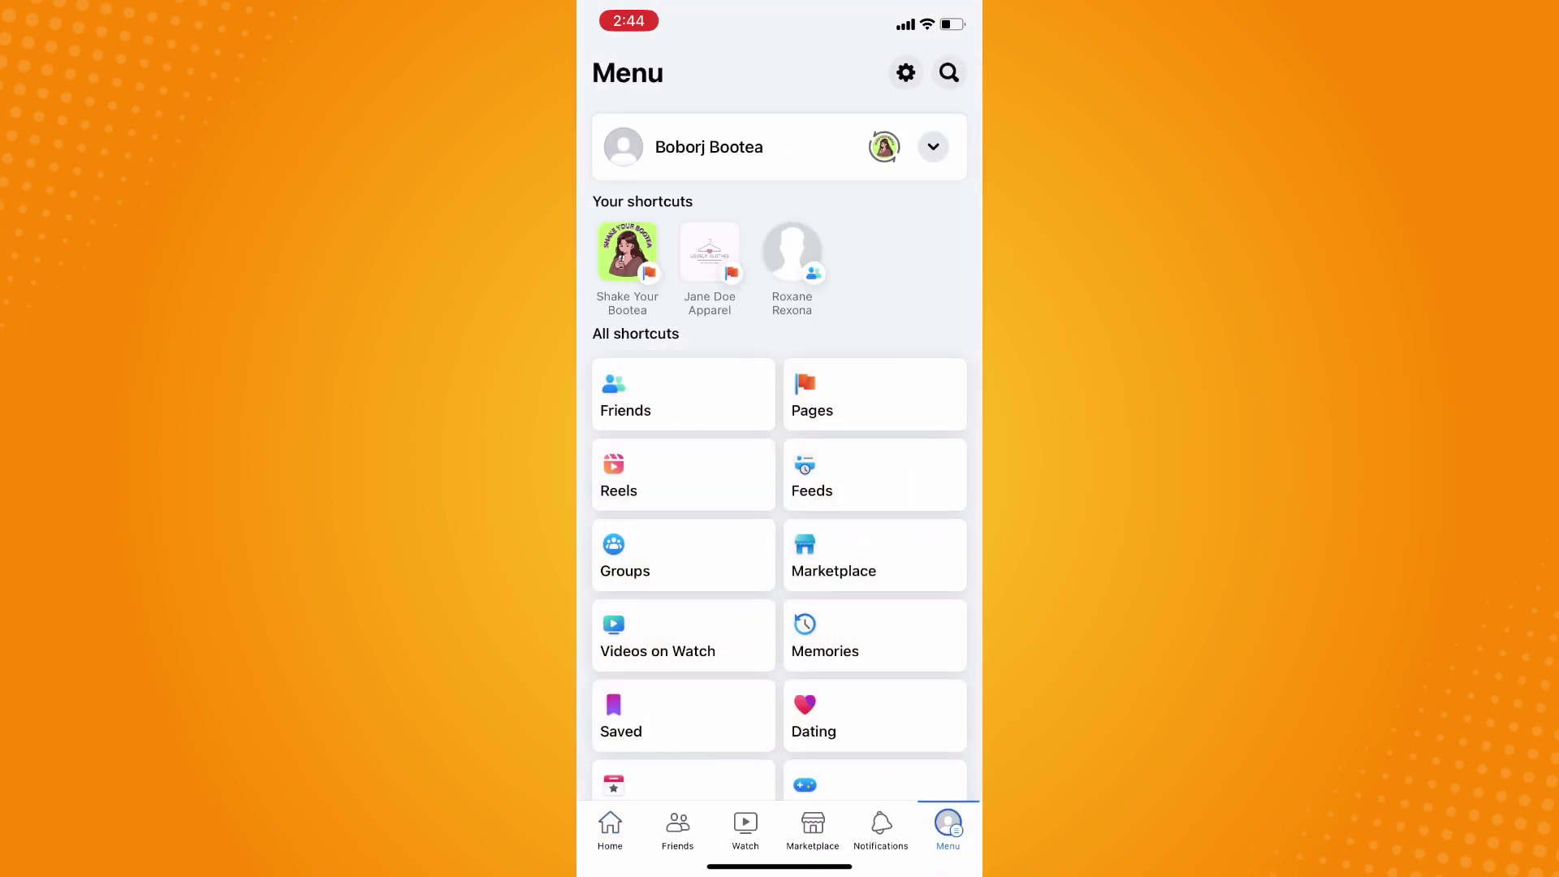
{"action": "scroll", "coordinate": [779, 415], "scroll_direction": "down", "scroll_amount": 5}
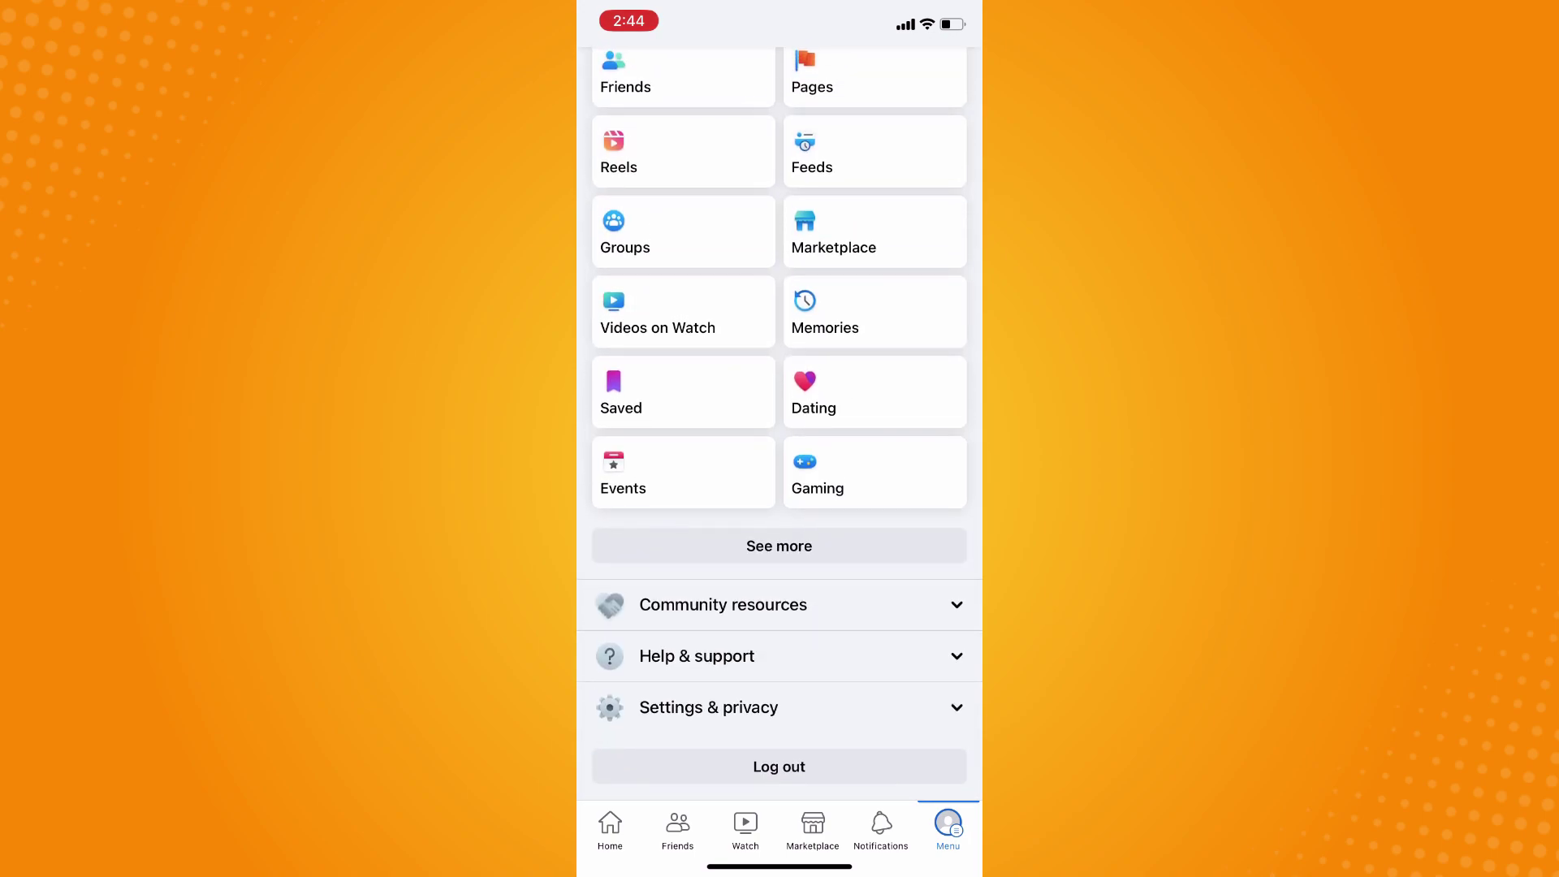
{"action": "left_click", "coordinate": [780, 706]}
{"action": "left_click", "coordinate": [780, 182]}
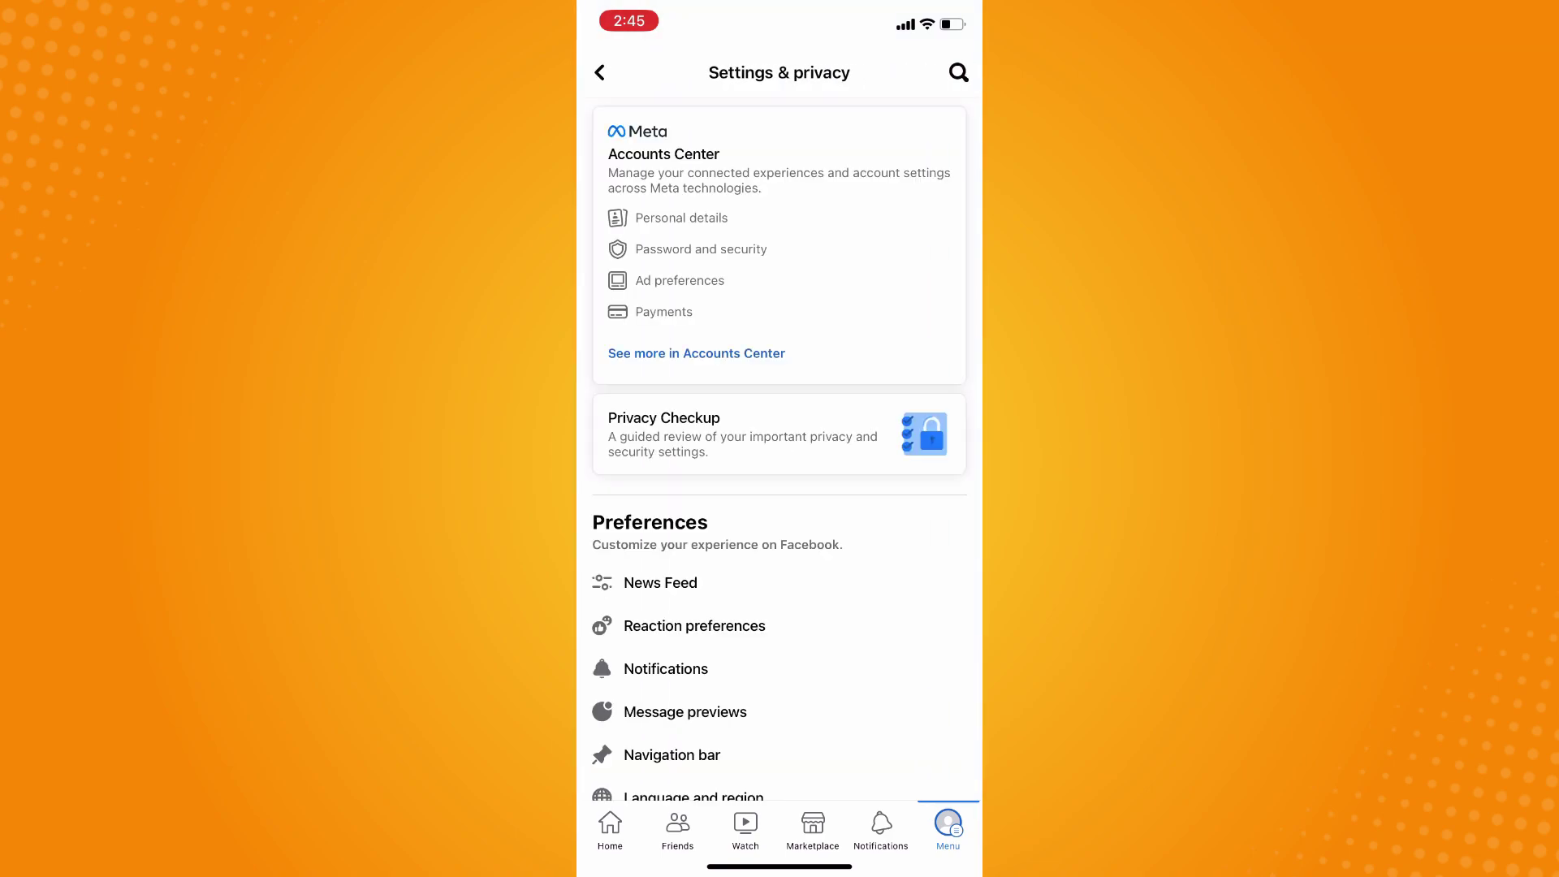
Search settings for 'two-fac' and open the Facebook account's two-factor authentication page.
{"action": "left_click", "coordinate": [959, 71]}
{"action": "type", "text": "two-fac"}
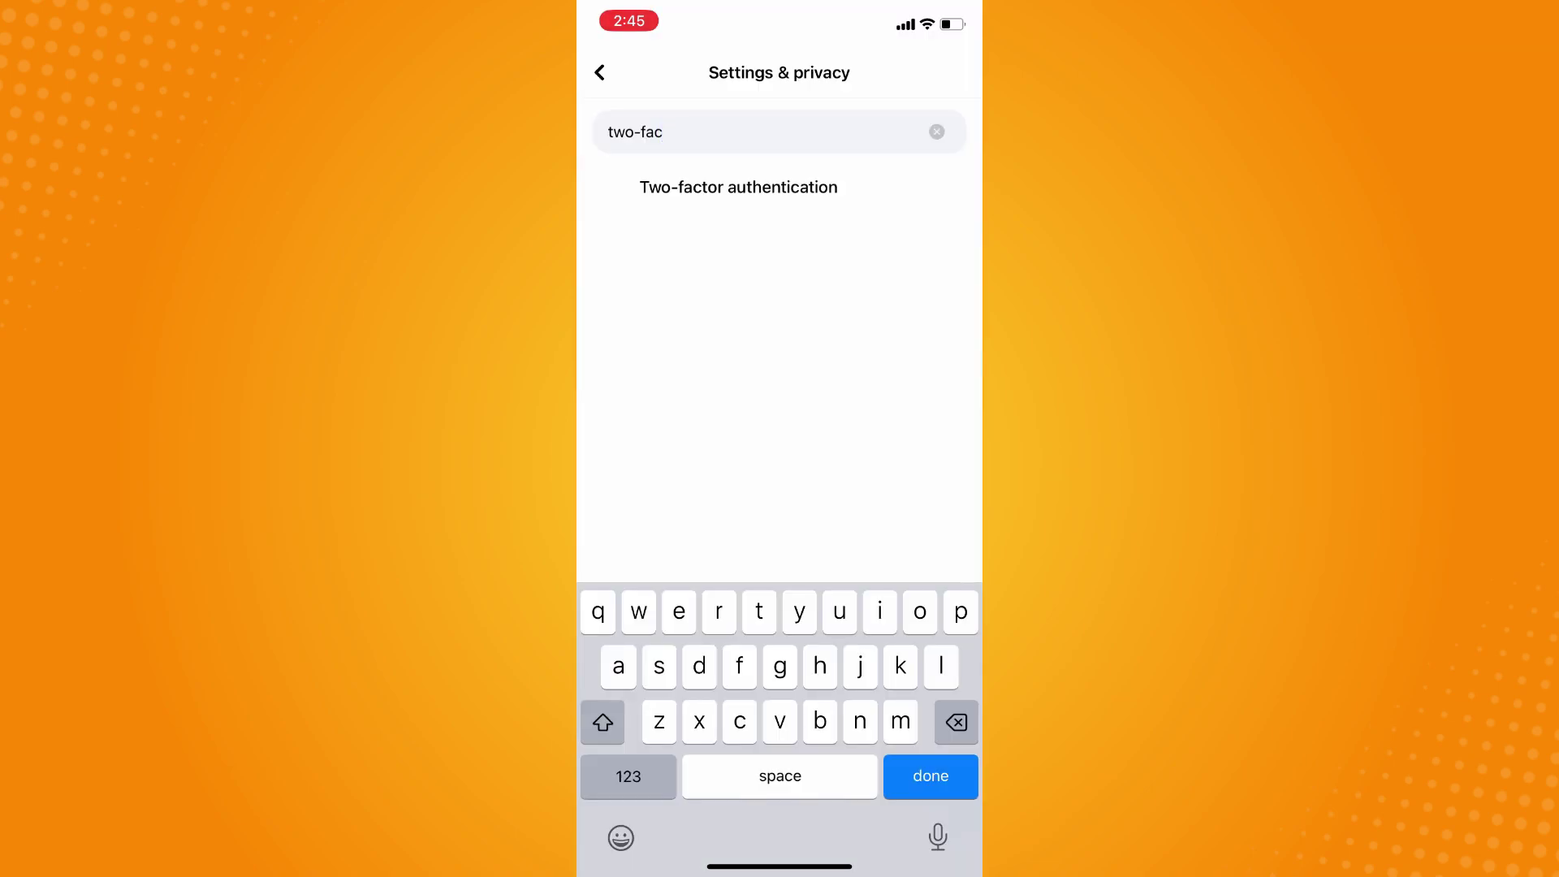
{"action": "left_click", "coordinate": [738, 187]}
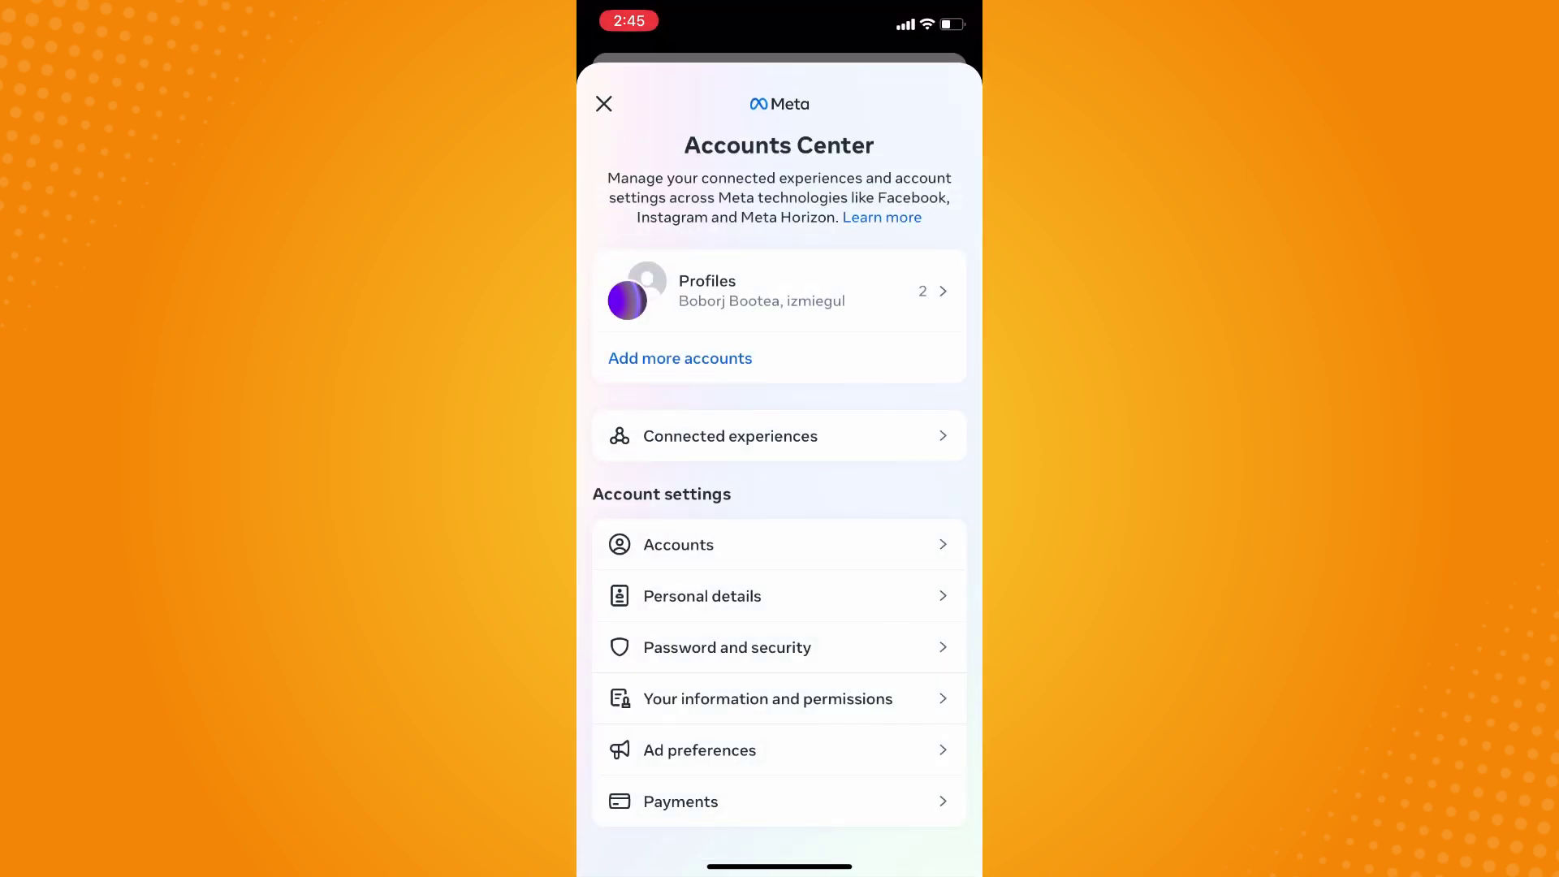
{"action": "left_click", "coordinate": [780, 260]}
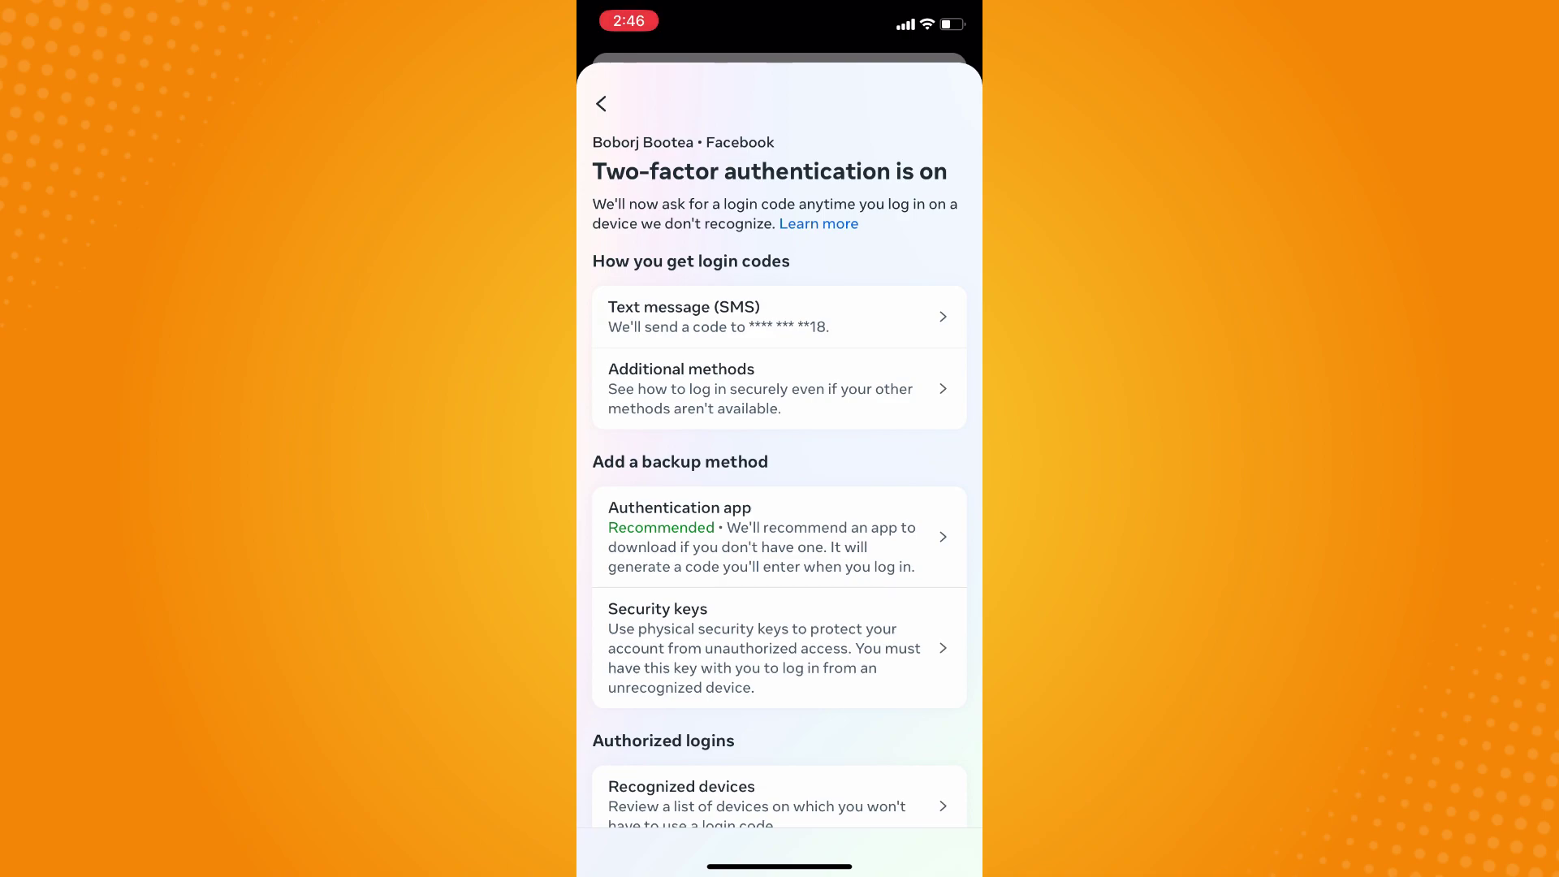
Open the Text message (SMS) login code settings.
{"action": "left_click", "coordinate": [683, 315]}
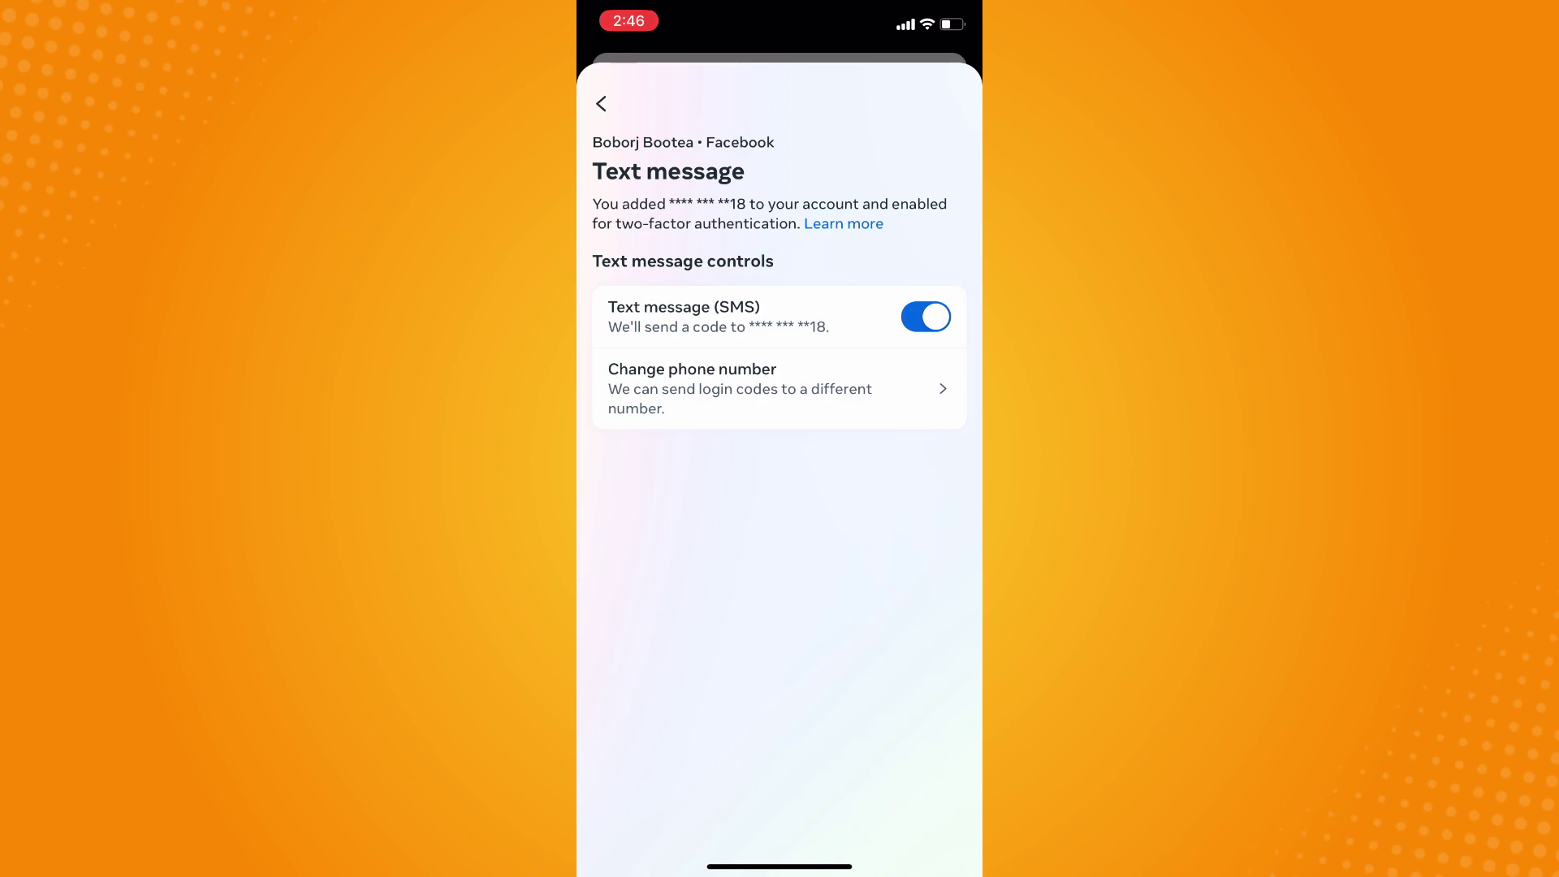
Switch off the Text message (SMS) toggle and confirm Turn off.
{"action": "left_click", "coordinate": [926, 317]}
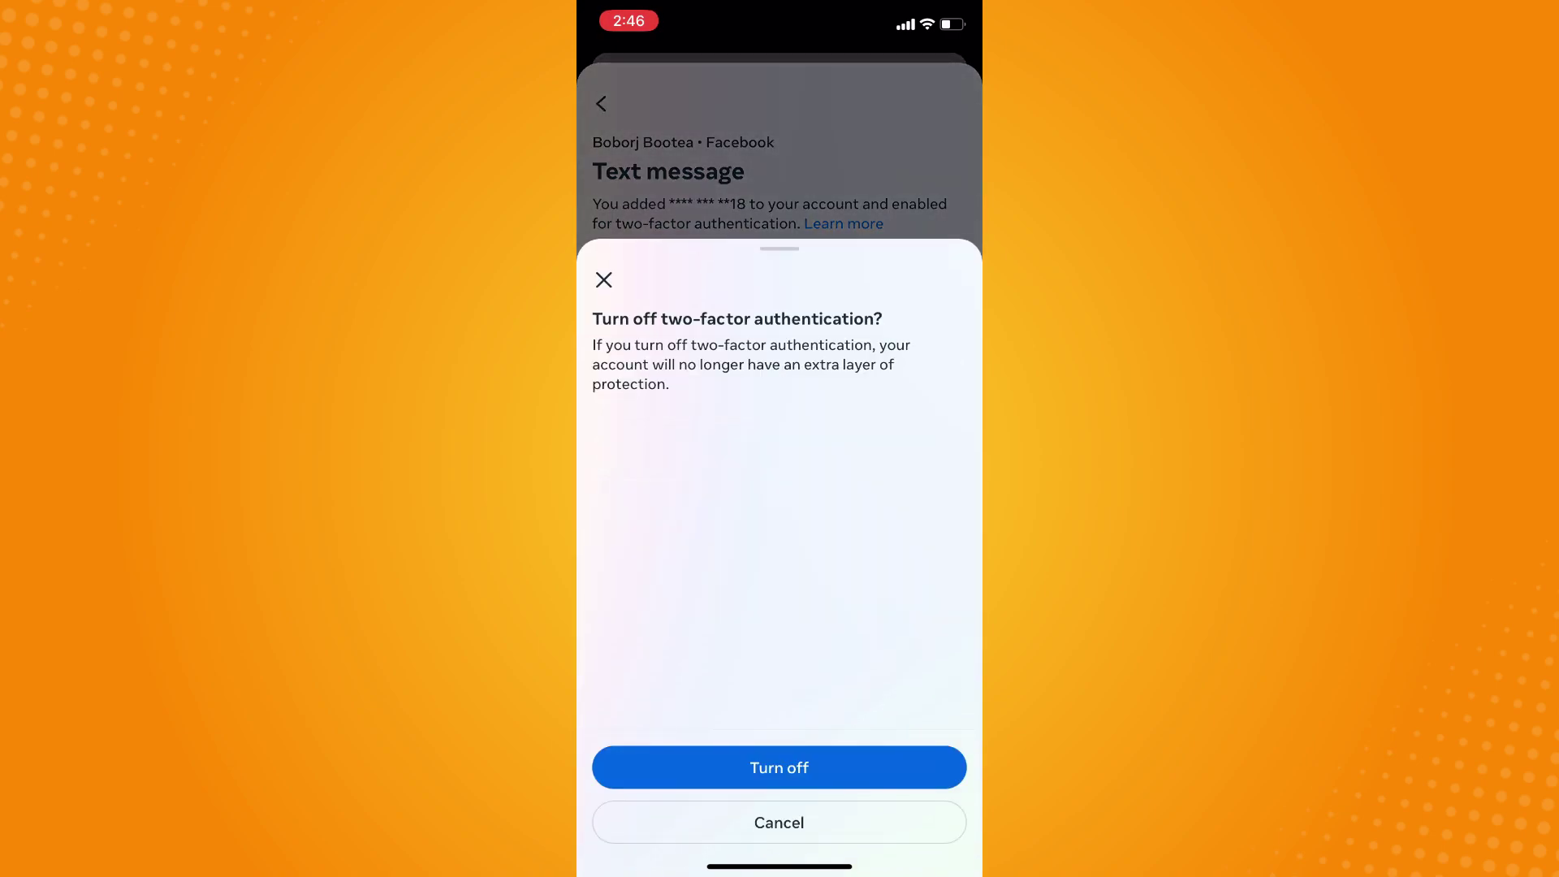
{"action": "left_click", "coordinate": [778, 768]}
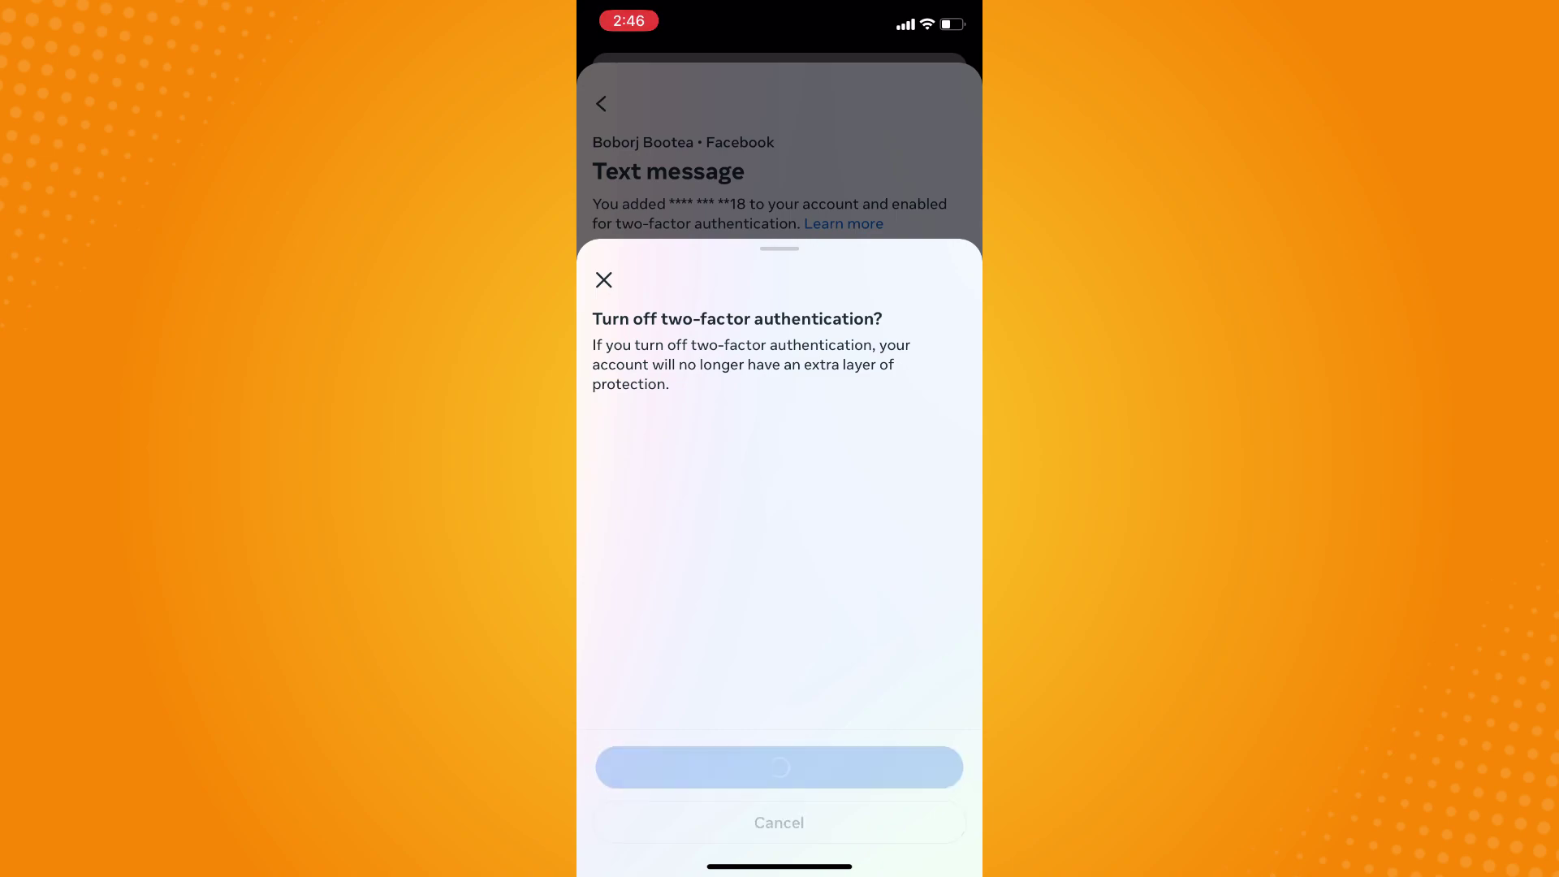